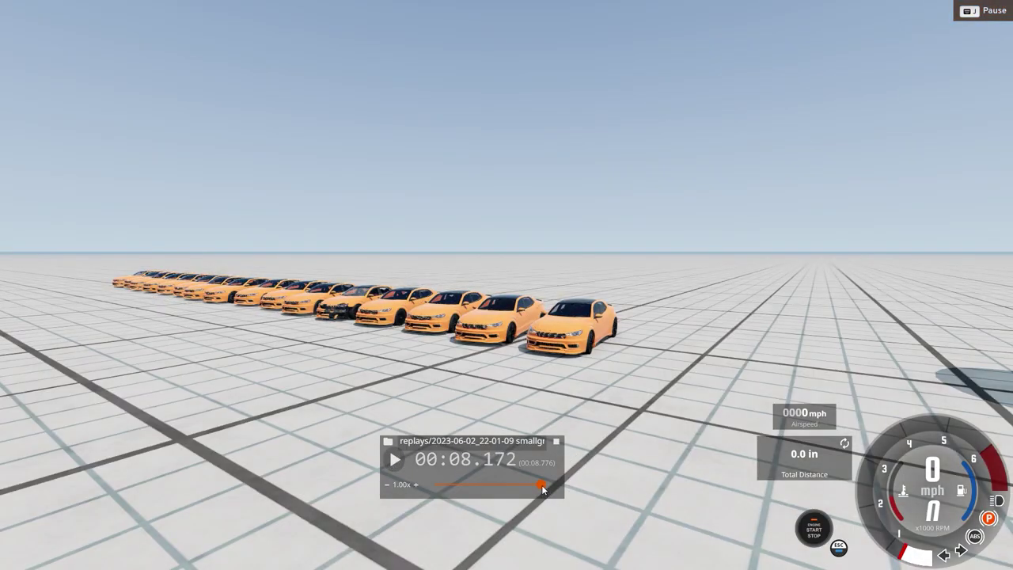
- Scrub back to the intact car line, orbit the camera in, and replay at 0.01x
{"action": "left_click", "coordinate": [489, 485]}
{"action": "left_click", "coordinate": [394, 460]}
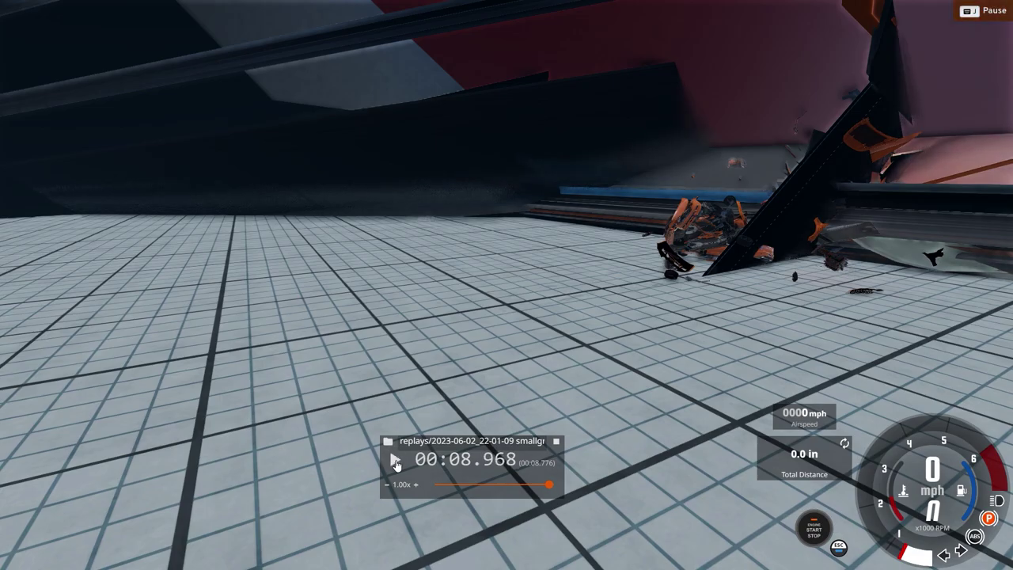
{"action": "left_click_drag", "start_coordinate": [527, 352], "coordinate": [475, 341]}
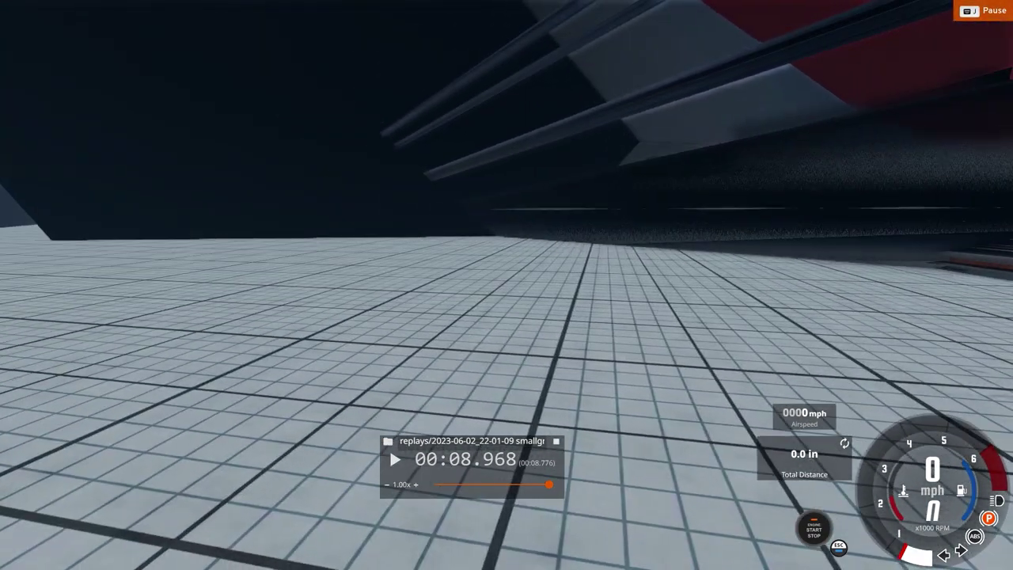
{"action": "left_click_drag", "start_coordinate": [390, 448], "coordinate": [390, 448]}
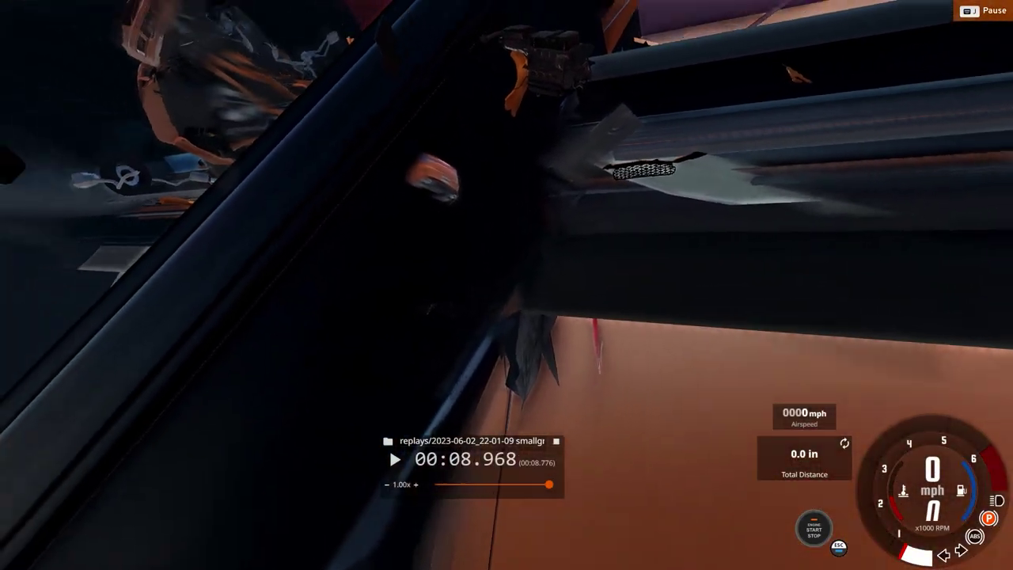
{"action": "left_click_drag", "start_coordinate": [507, 285], "coordinate": [507, 285]}
{"action": "left_click", "coordinate": [535, 484]}
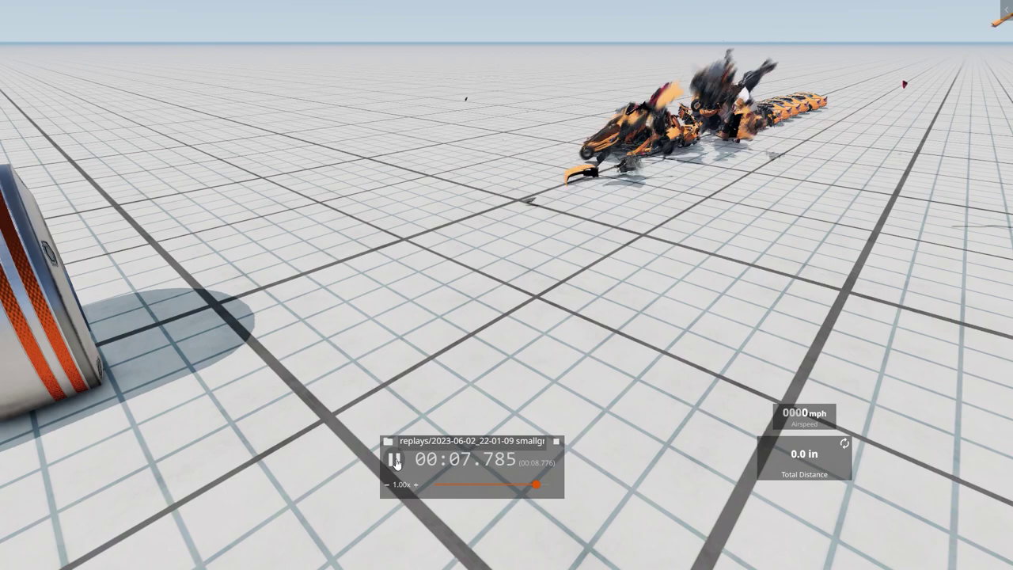
- Pause, jump the replay to just before impact, and resume at normal speed
{"action": "left_click", "coordinate": [396, 463]}
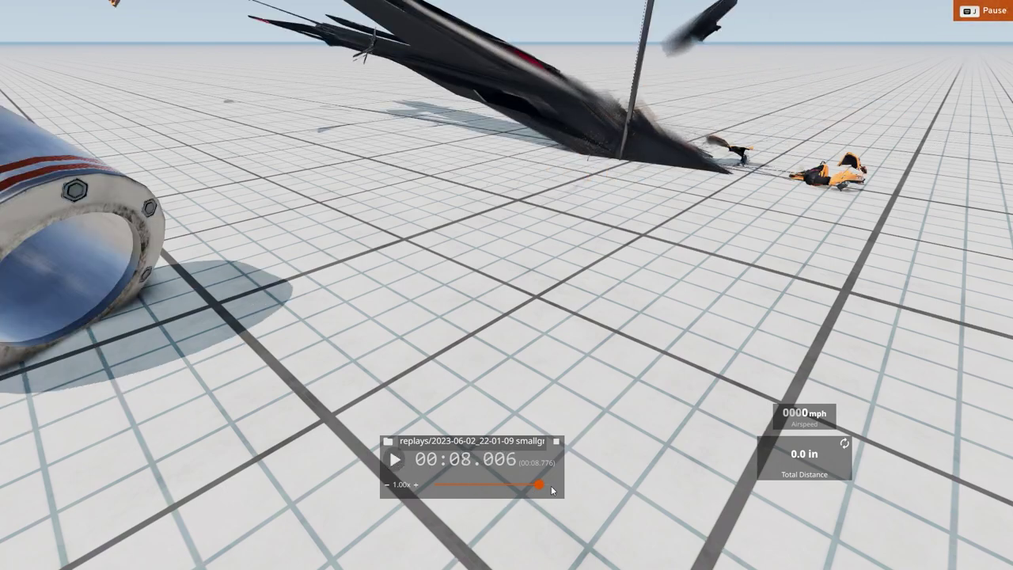
{"action": "key", "text": "Left"}
{"action": "key", "text": "Left"}
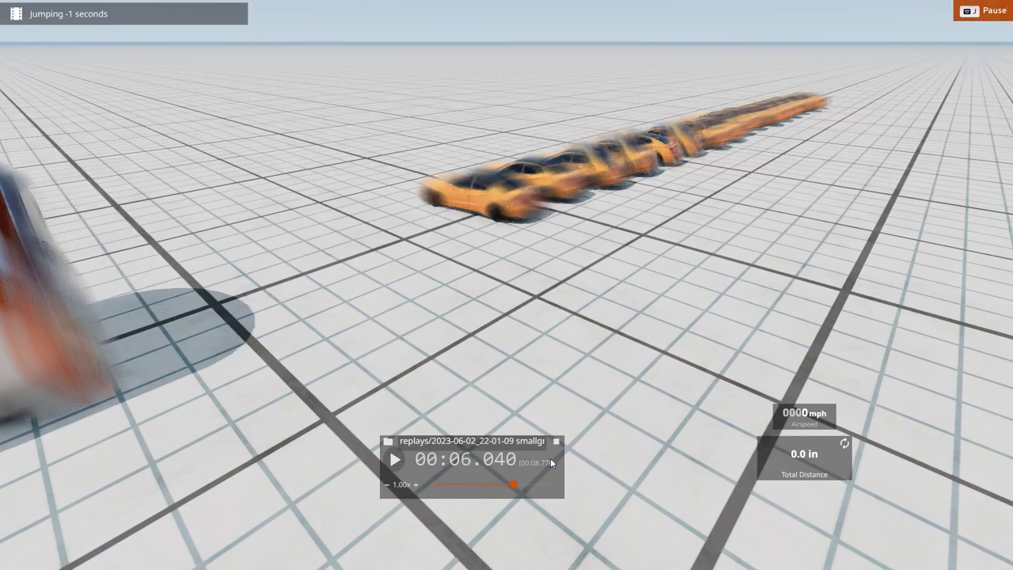
{"action": "key", "text": "Right"}
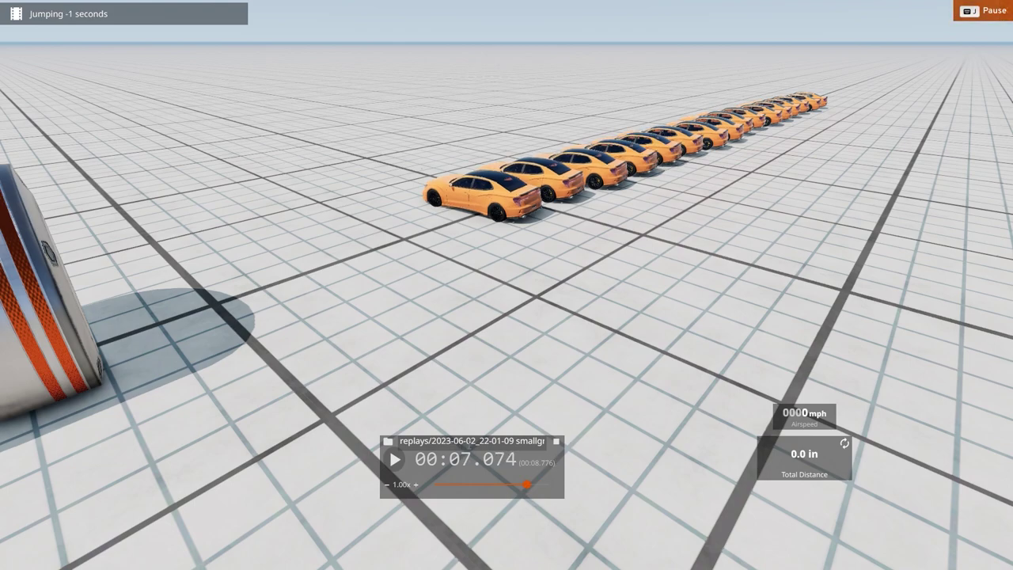
{"action": "left_click", "coordinate": [394, 462]}
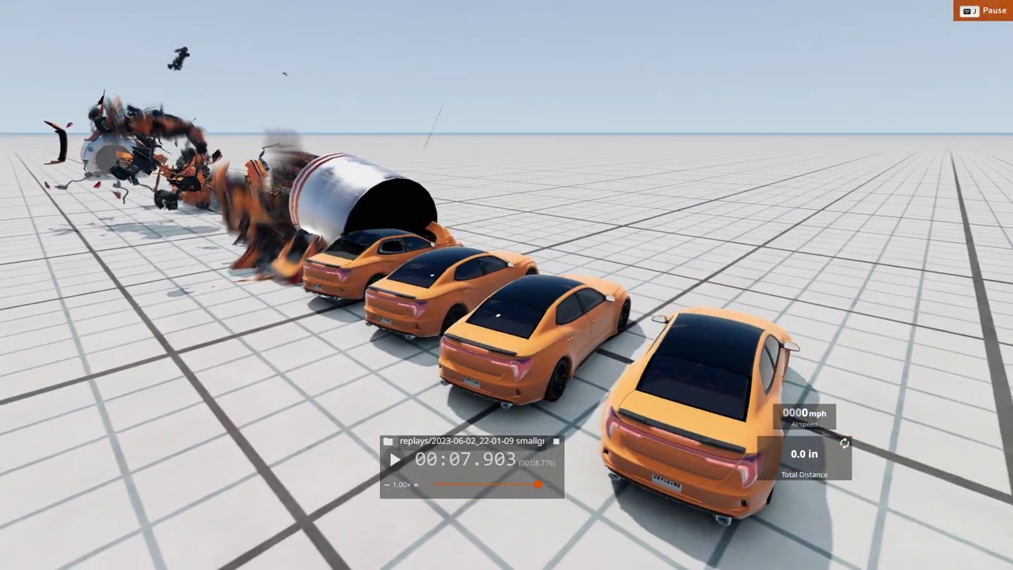
- Orbit the camera behind the remaining cars, briefly pausing and resuming the replay
{"action": "left_click_drag", "start_coordinate": [563, 316], "coordinate": [562, 316]}
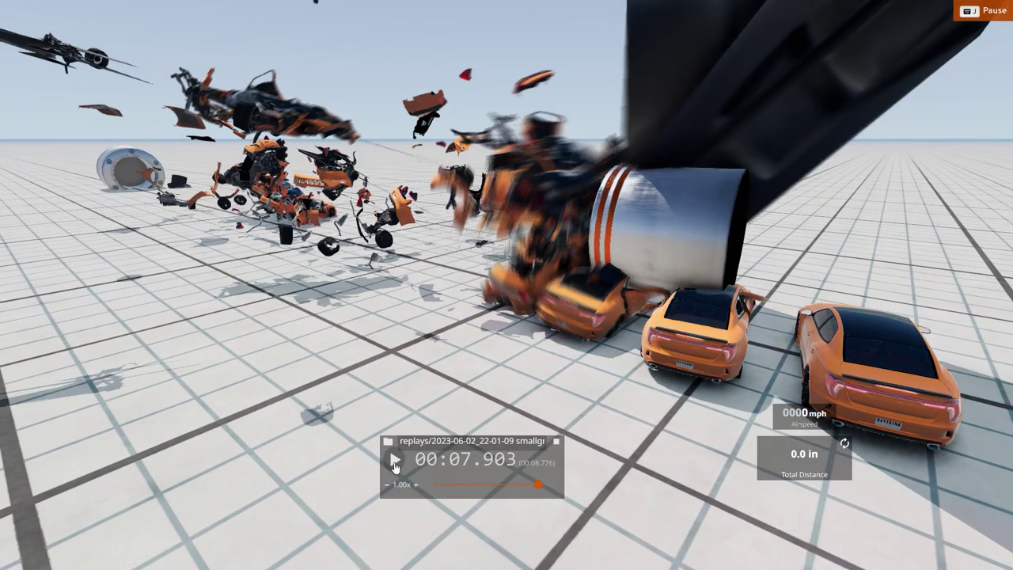
{"action": "left_click", "coordinate": [394, 460]}
{"action": "left_click", "coordinate": [394, 461]}
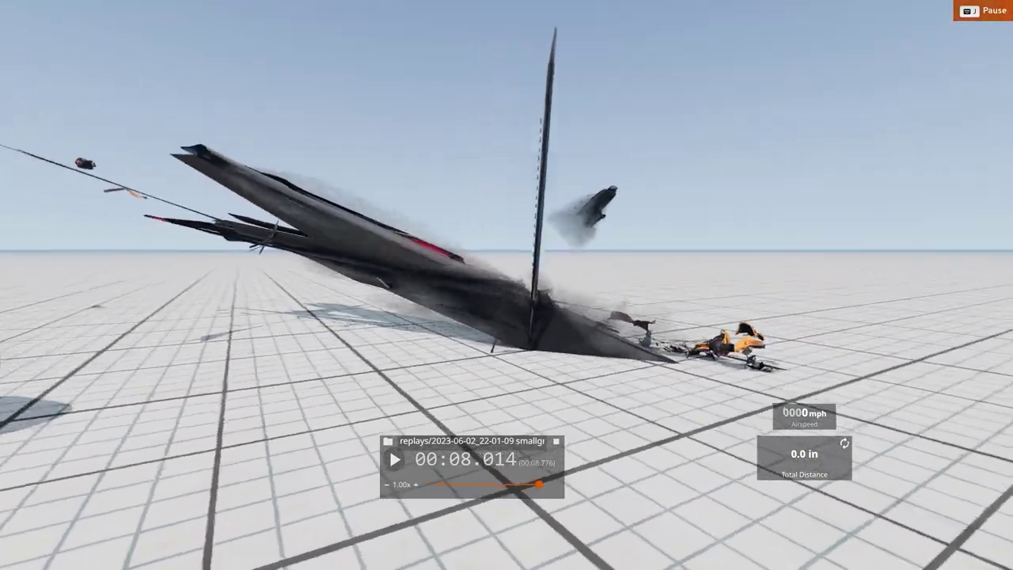
{"action": "left_click", "coordinate": [392, 461]}
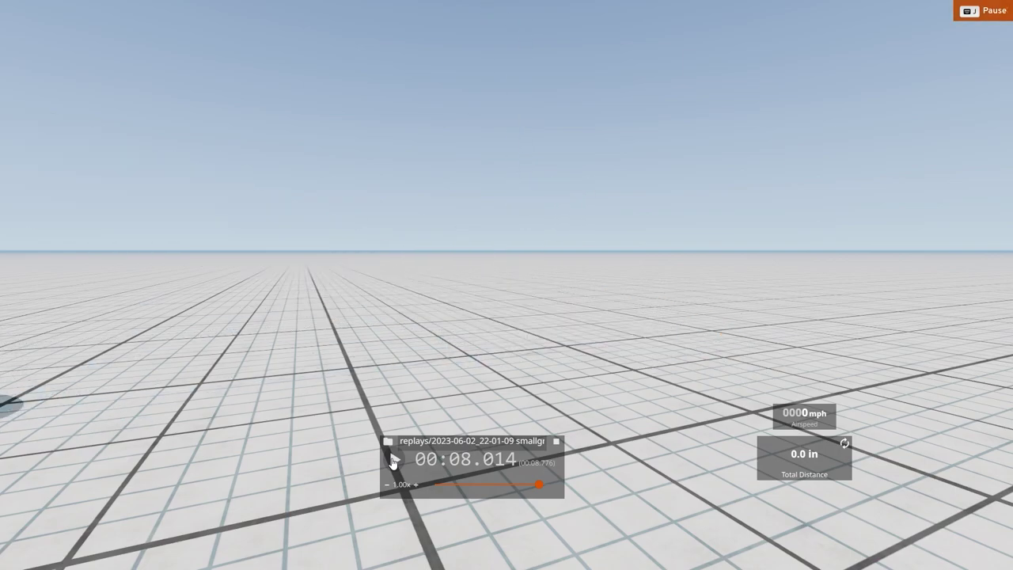